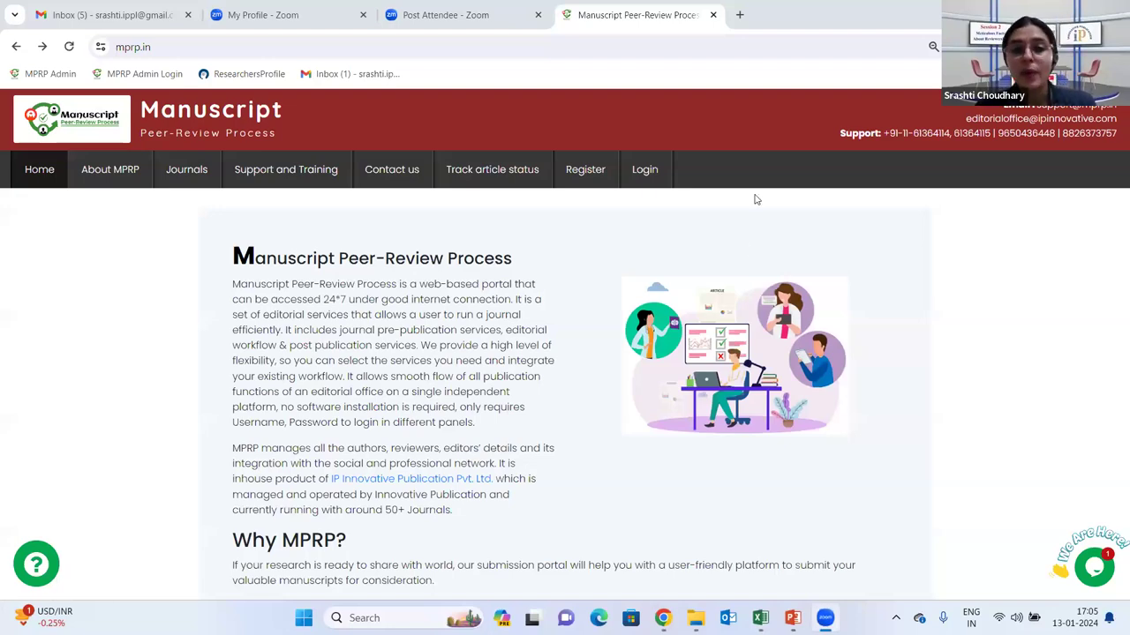
# On the login page, replace the autofilled credentials with the reviewer's email address and password
pyautogui.click(659, 169)
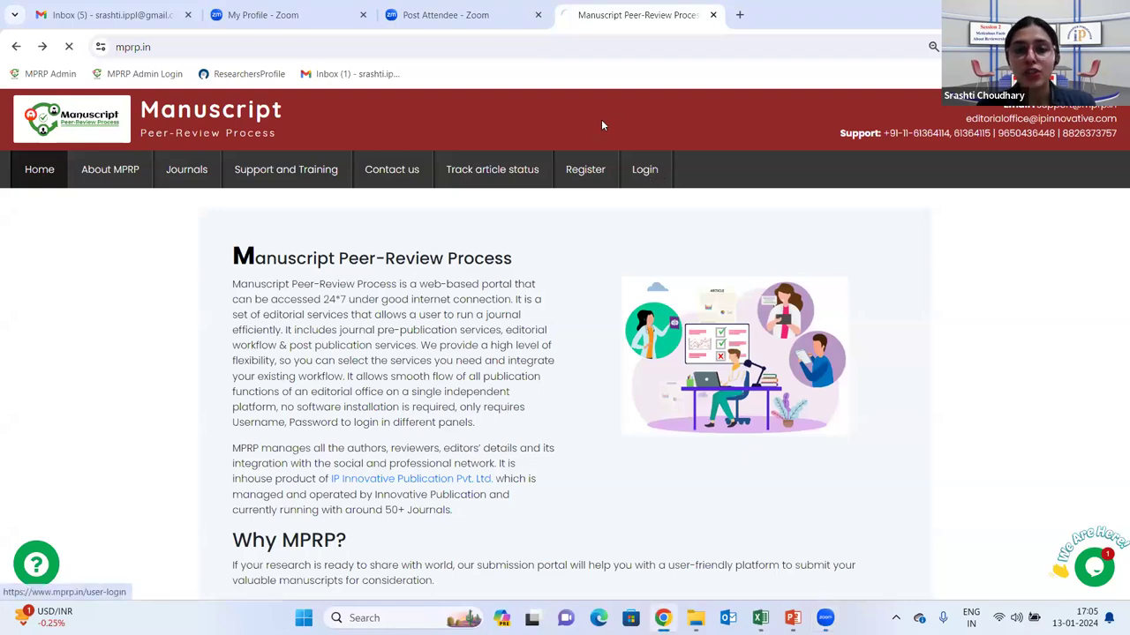
pyautogui.click(514, 328)
pyautogui.moveTo(512, 334); pyautogui.dragTo(336, 349)
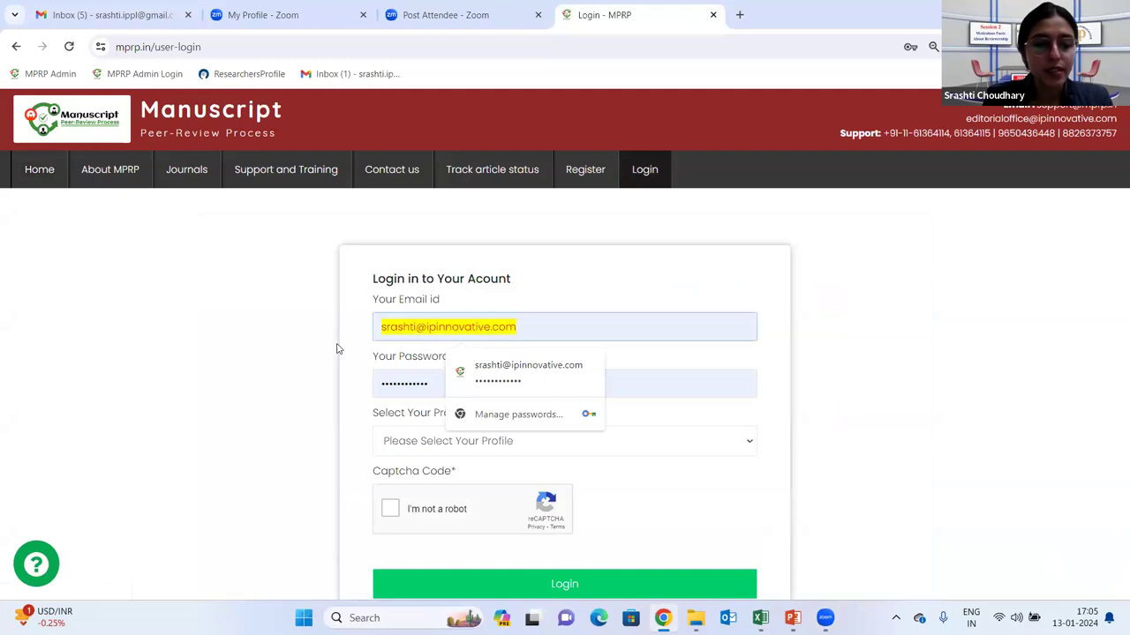
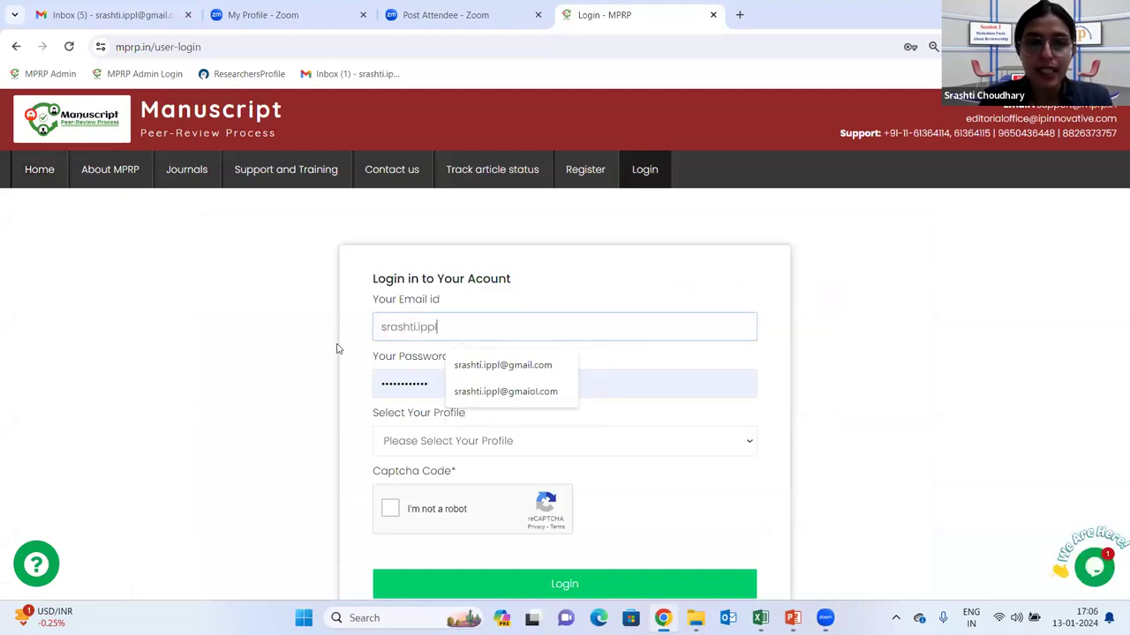
pyautogui.click(499, 366)
pyautogui.click(470, 391)
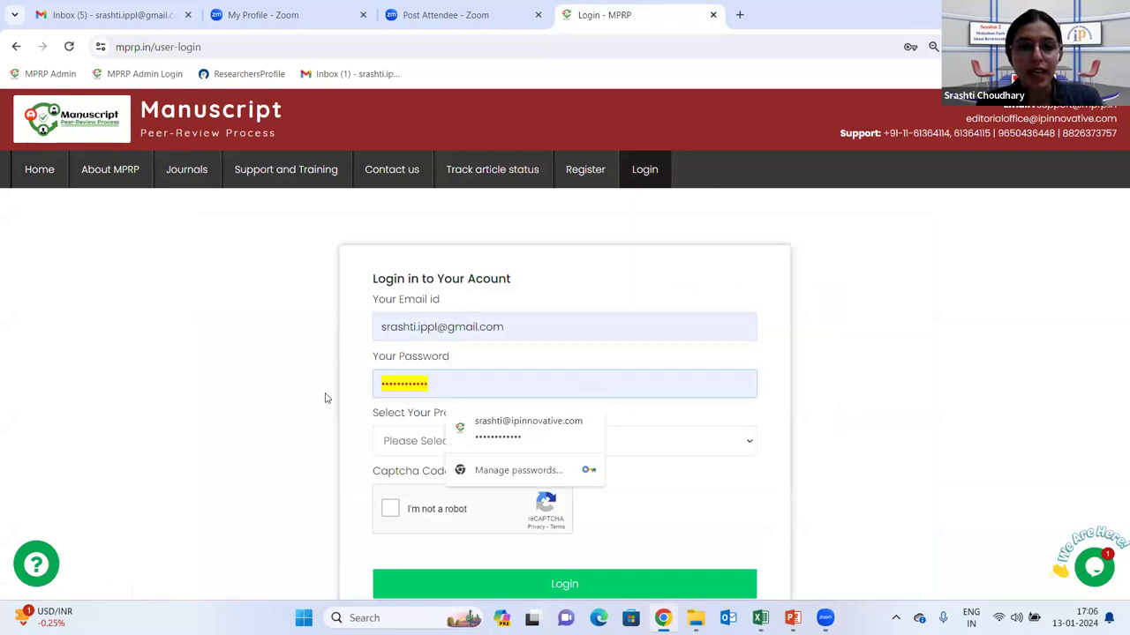
pyautogui.write('••••••')
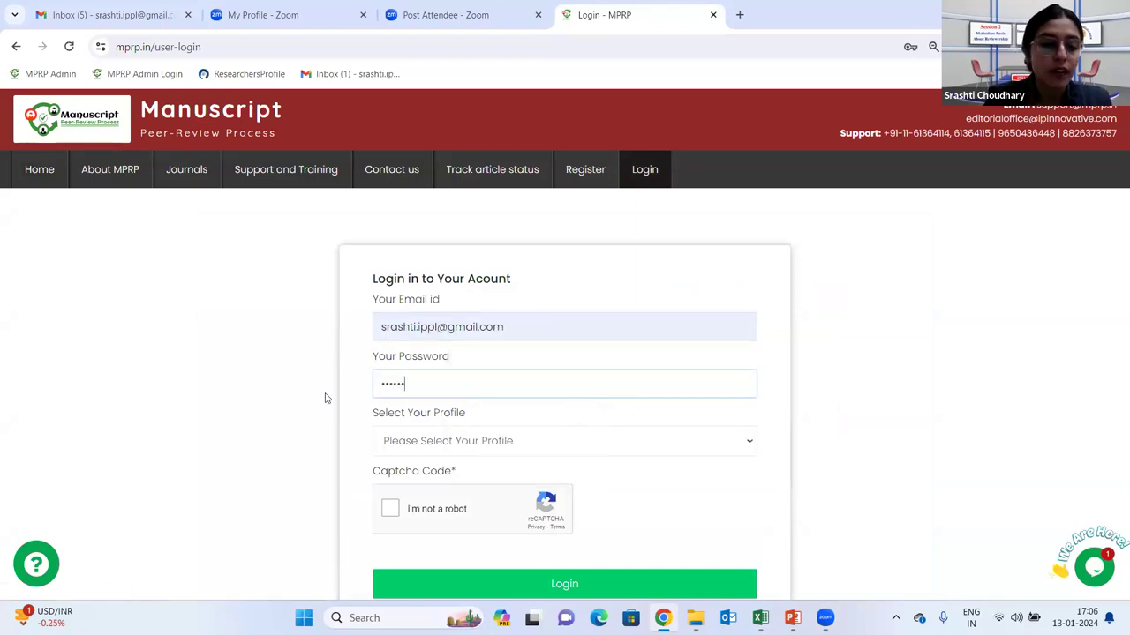
# Choose the Reviewer profile, complete the reCAPTCHA and log in to the Reviewer dashboard
pyautogui.click(471, 440)
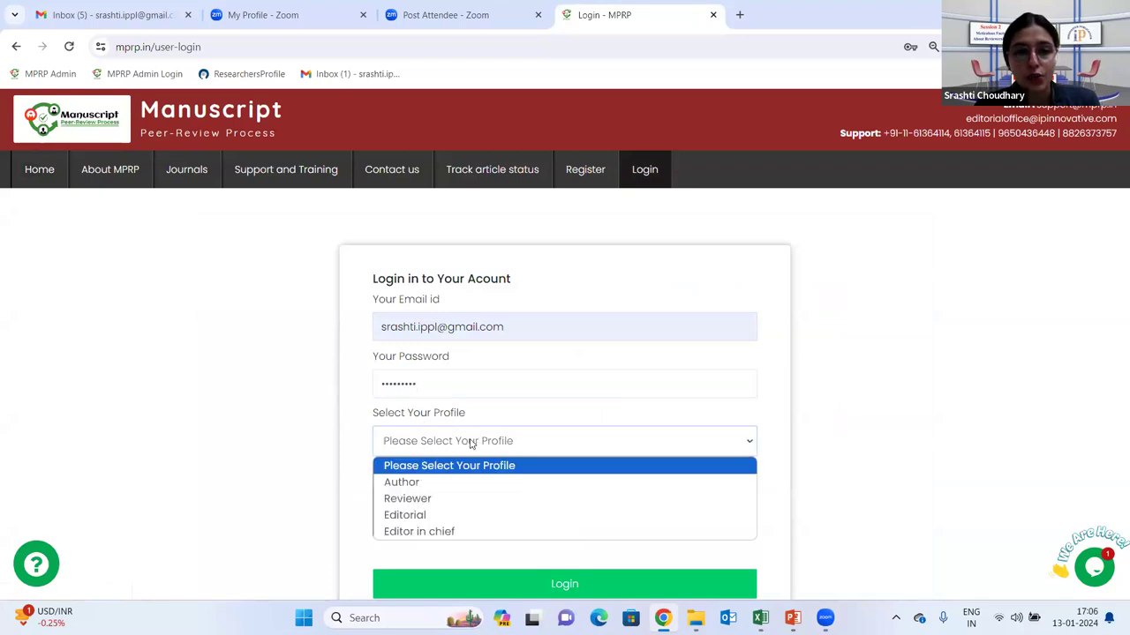
pyautogui.click(422, 500)
pyautogui.scroll(-1, 529, 397)
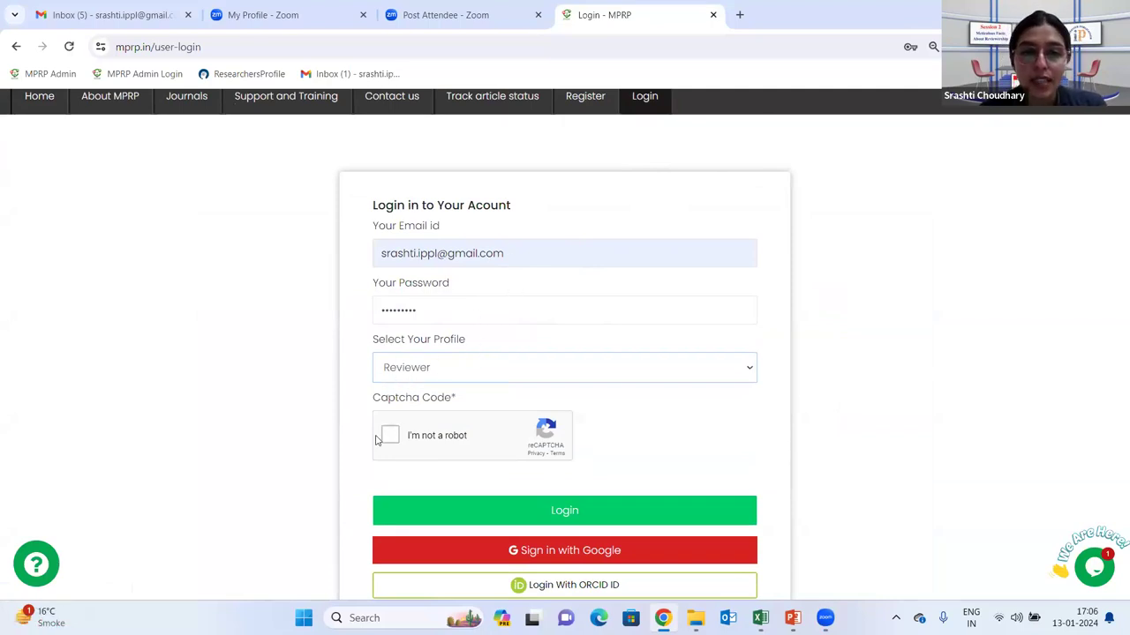
pyautogui.click(562, 459)
pyautogui.click(564, 510)
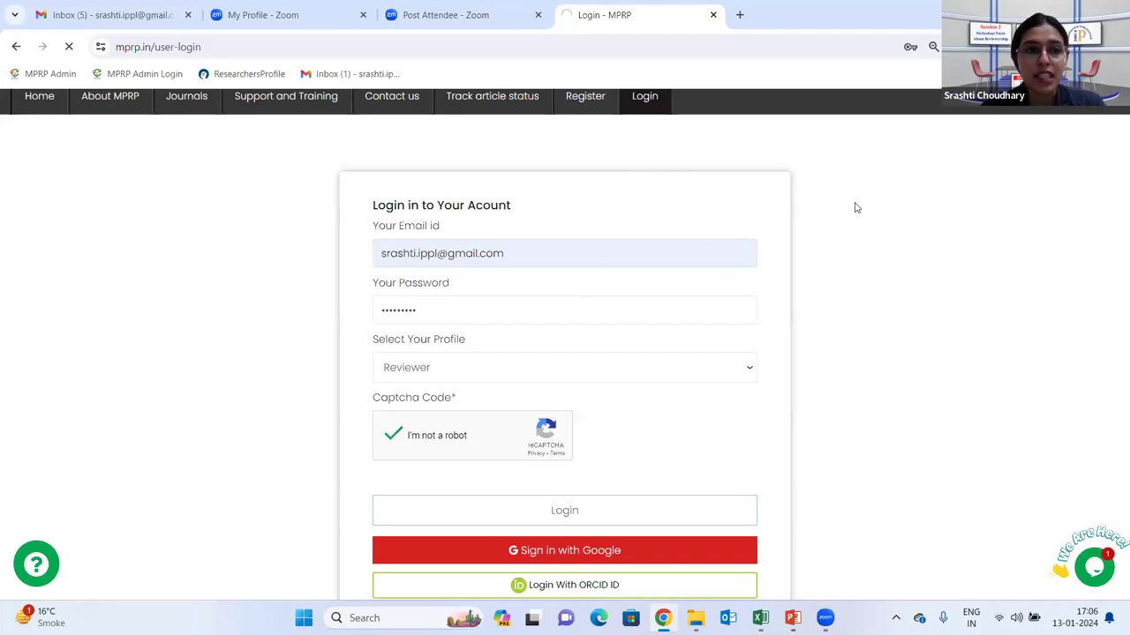
pyautogui.scroll(-2, 600, 419)
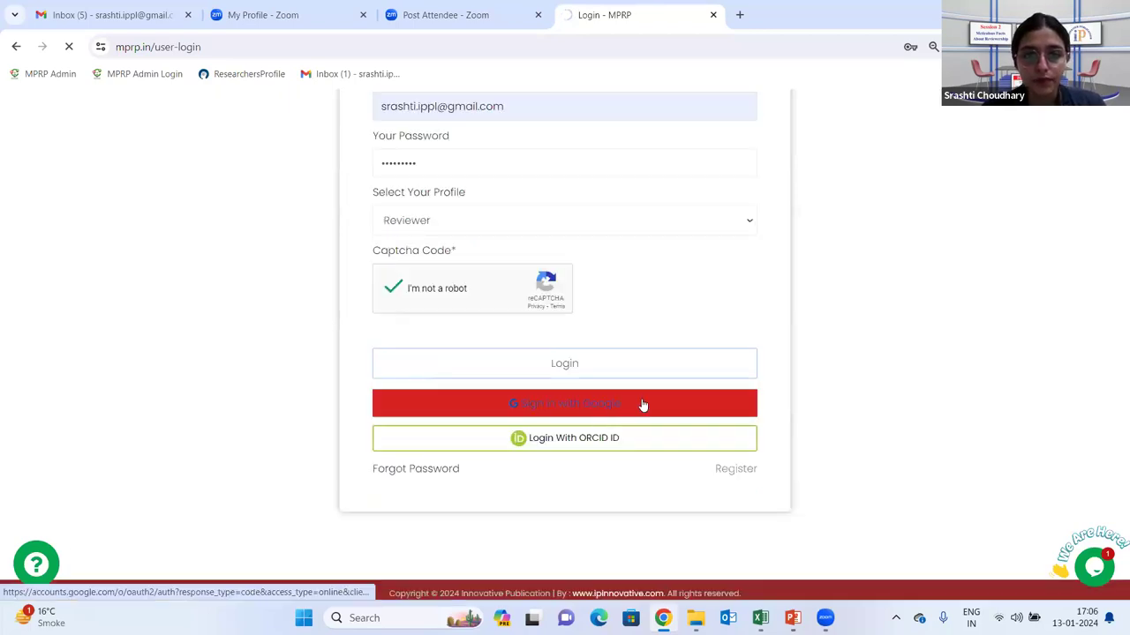
pyautogui.scroll(3, 653, 336)
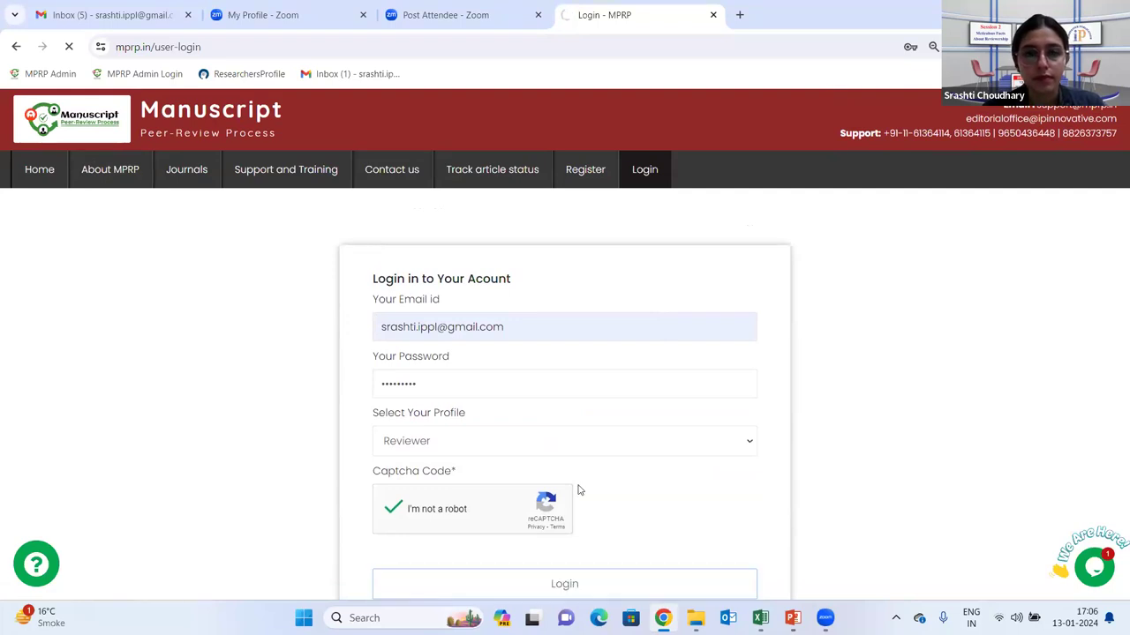
pyautogui.scroll(-3, 587, 486)
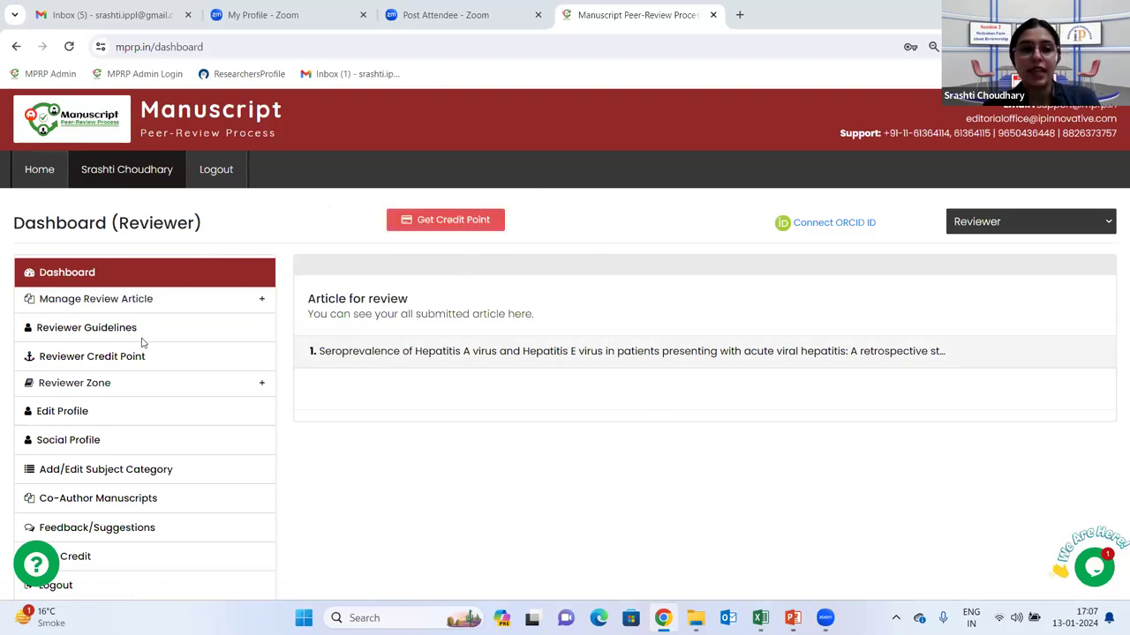
# Open the hepatitis A and E article, submit a 0–5 day review time, and download its file
pyautogui.click(146, 272)
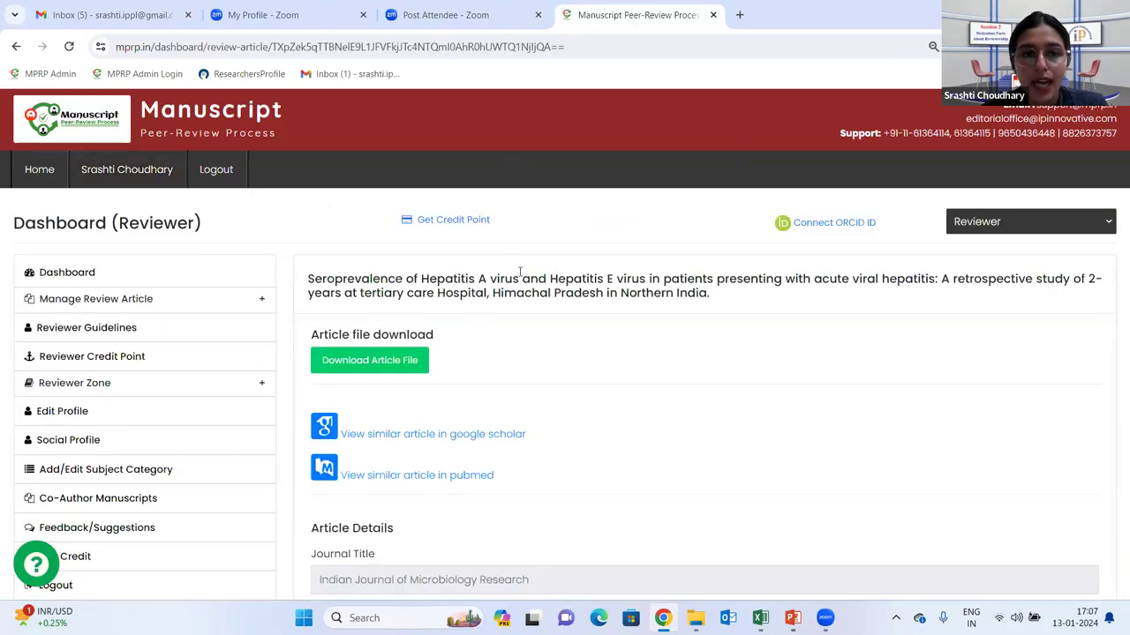
pyautogui.click(379, 363)
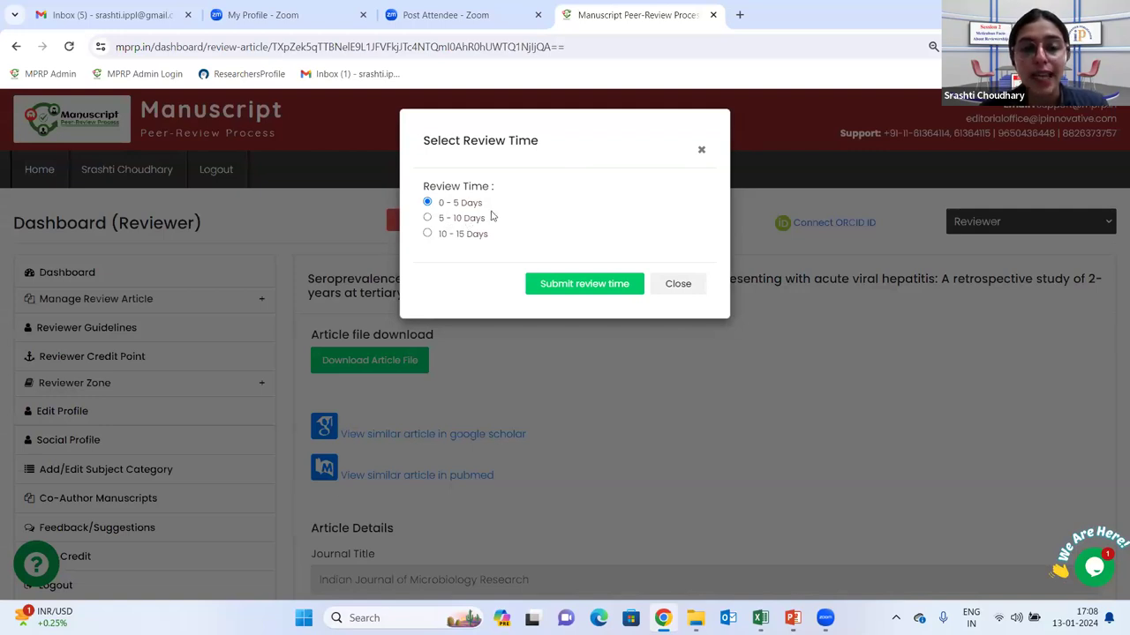
pyautogui.click(597, 285)
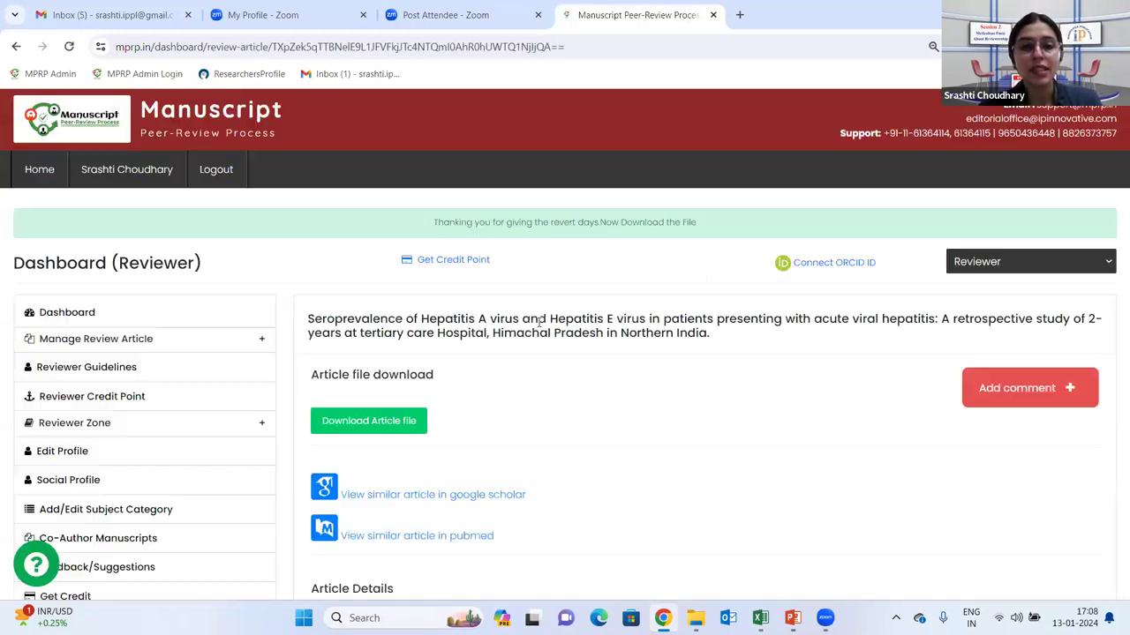
pyautogui.scroll(-1, 509, 400)
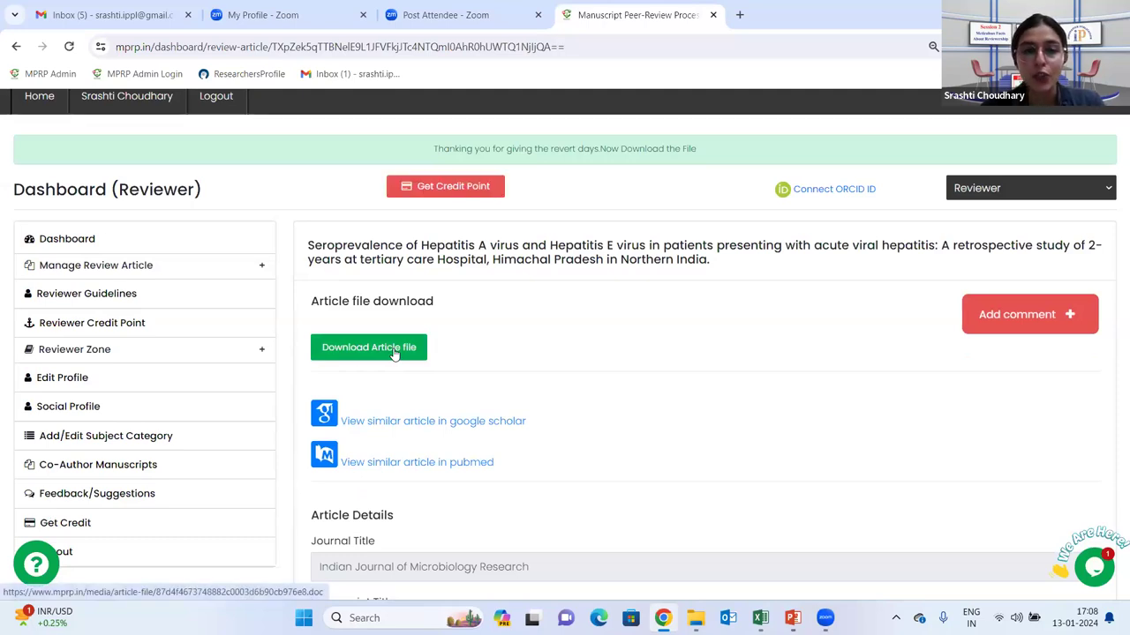
pyautogui.click(394, 349)
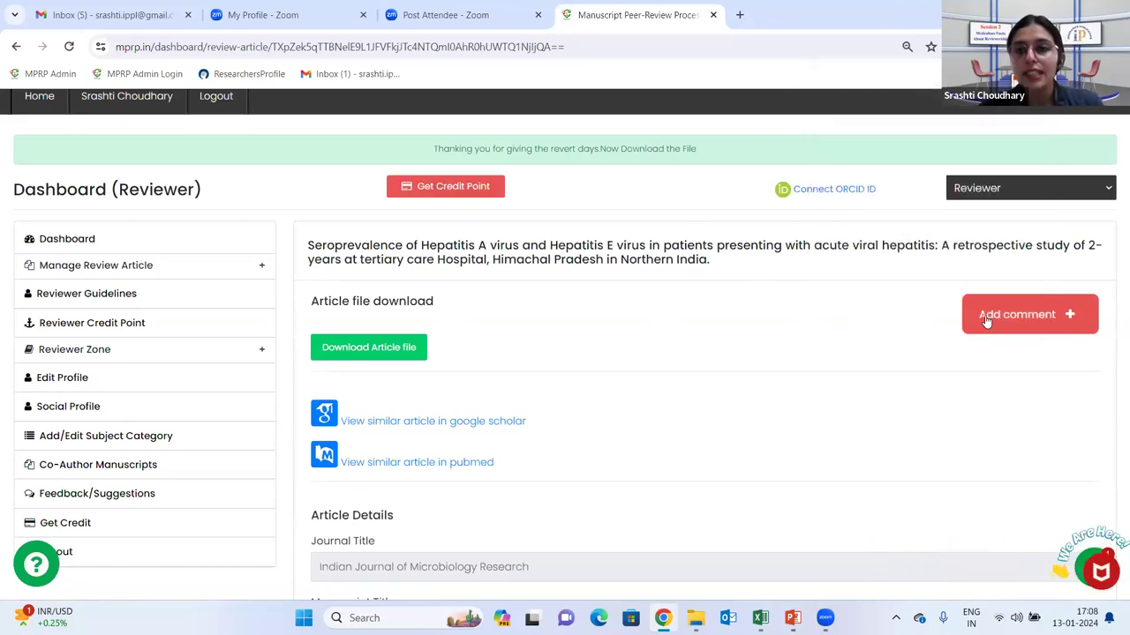
pyautogui.click(989, 318)
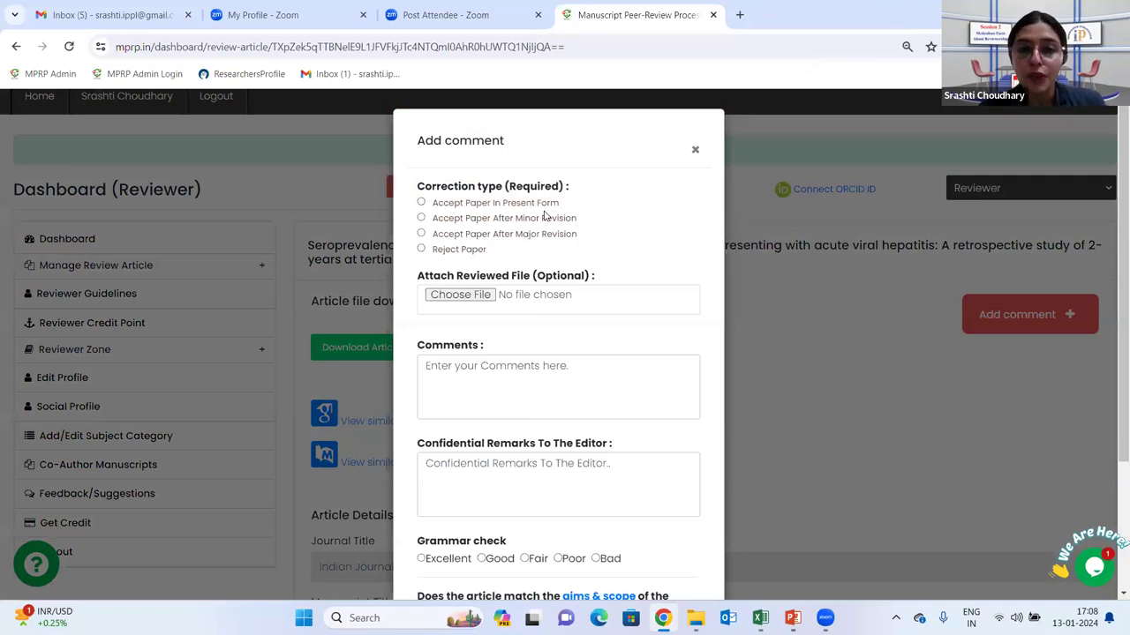
pyautogui.click(421, 219)
pyautogui.click(422, 203)
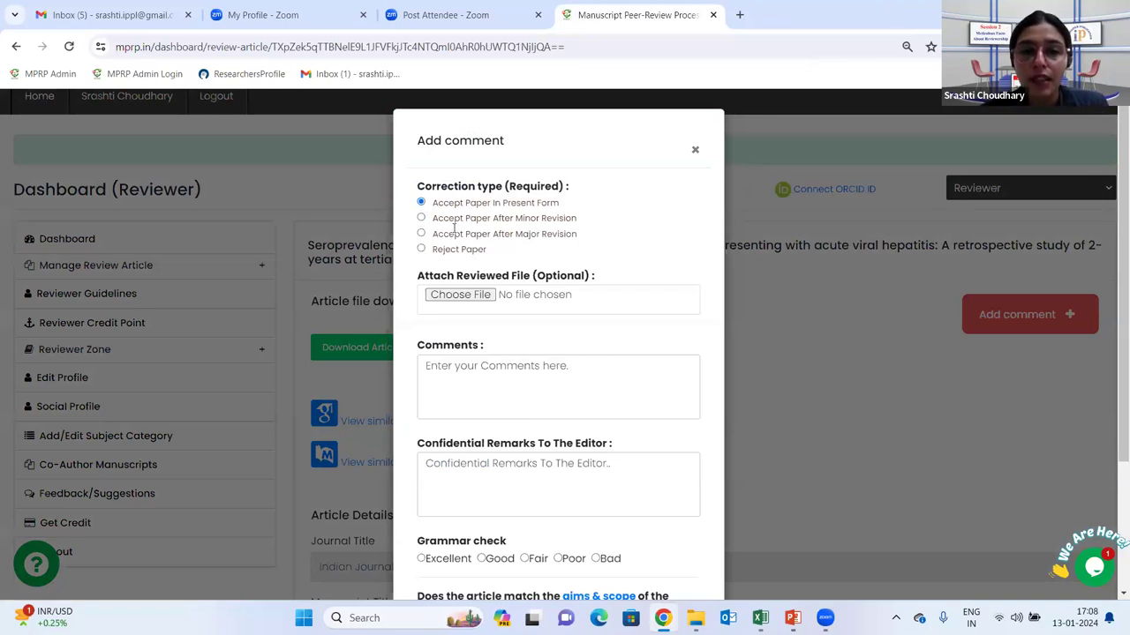
pyautogui.click(421, 218)
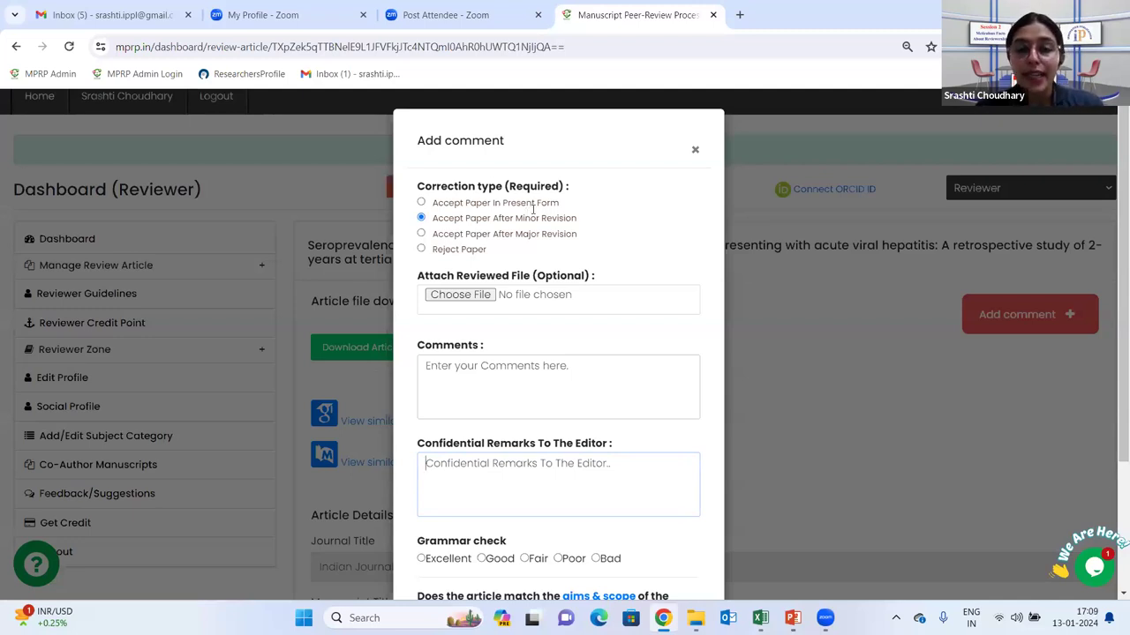
pyautogui.click(785, 172)
pyautogui.scroll(-1, 196, 224)
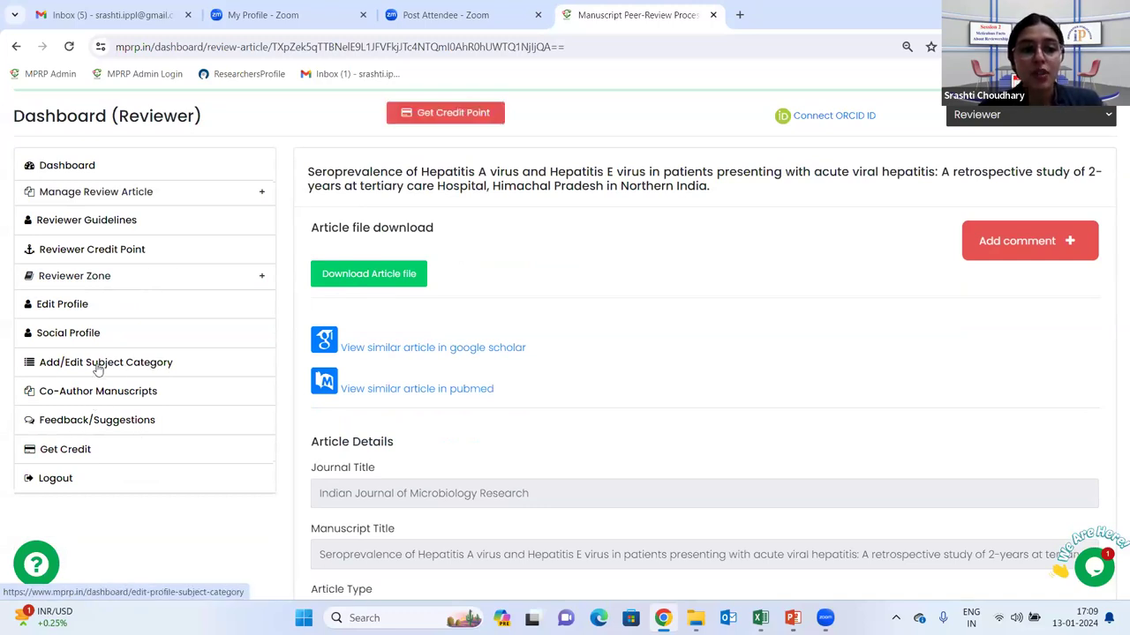
# In the subject category settings, choose Nursing as subject and Oncology as sub-subject
pyautogui.click(111, 366)
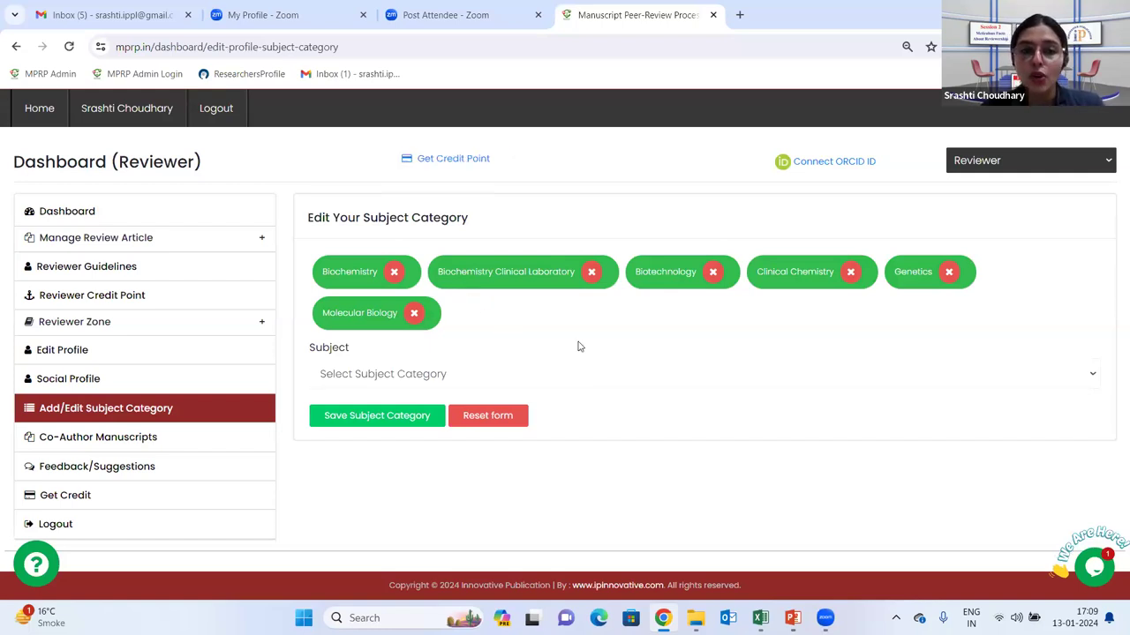
pyautogui.click(406, 378)
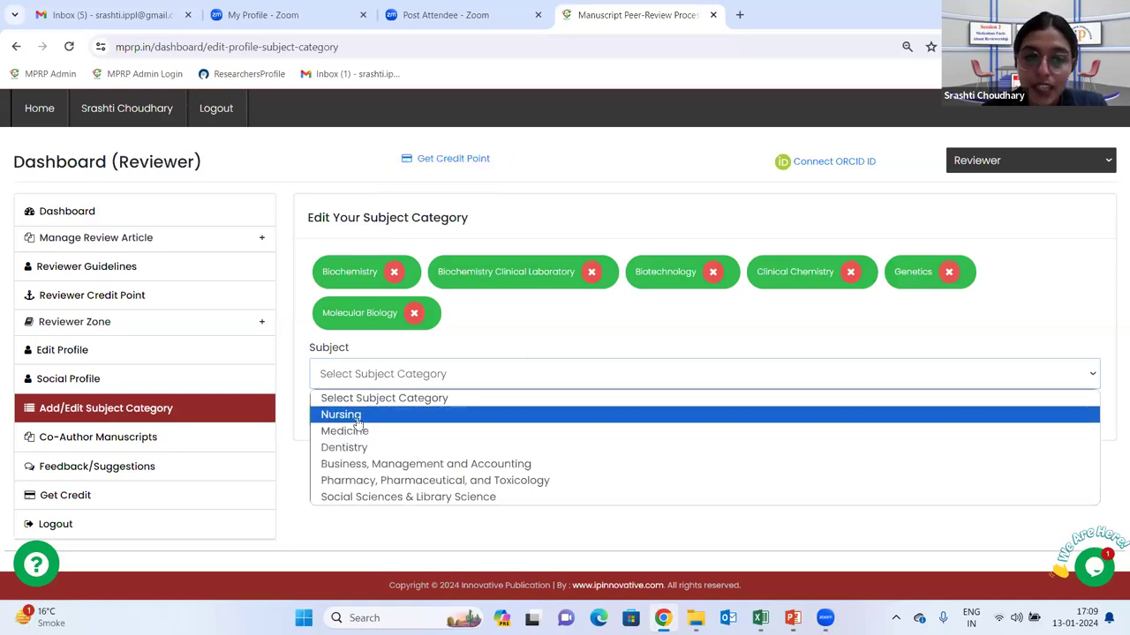
pyautogui.click(341, 415)
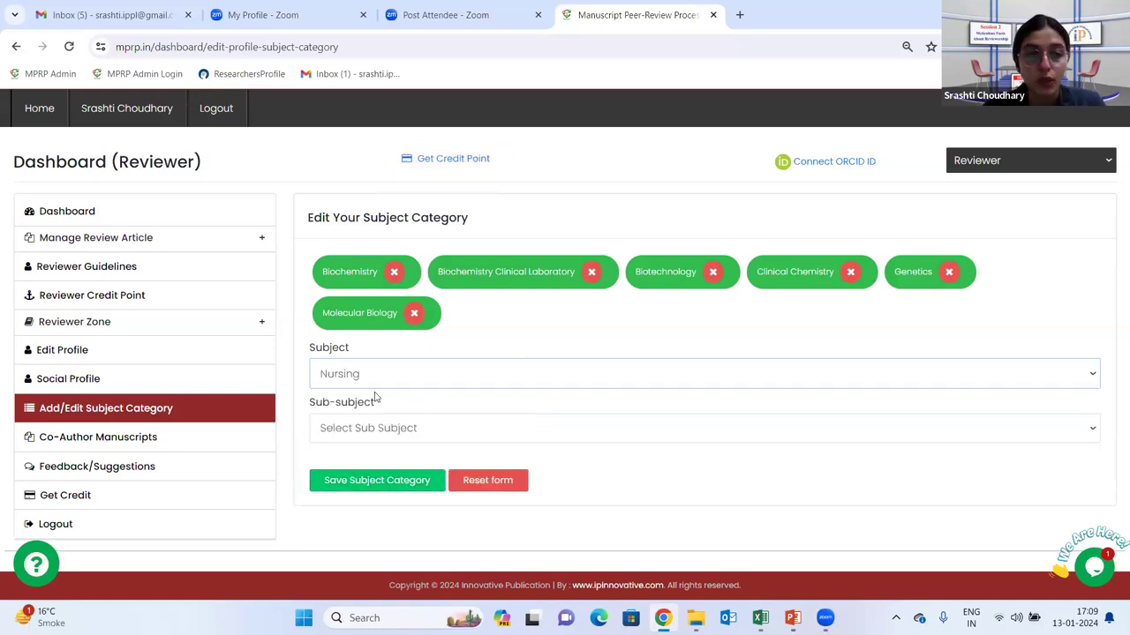
pyautogui.click(364, 428)
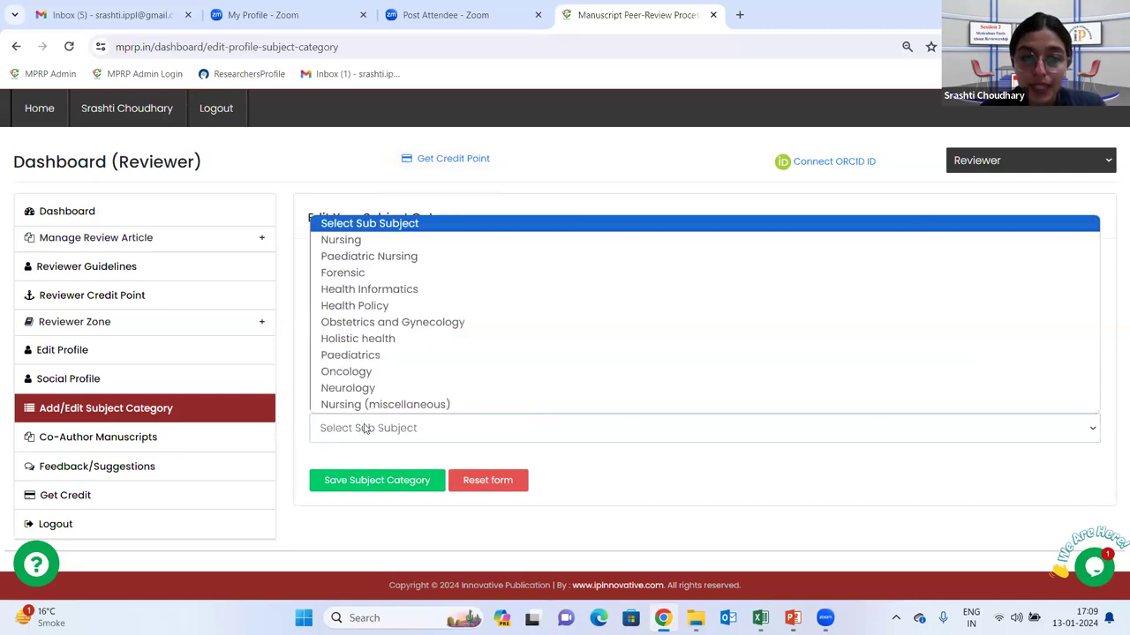
pyautogui.click(356, 371)
pyautogui.scroll(-1, 565, 345)
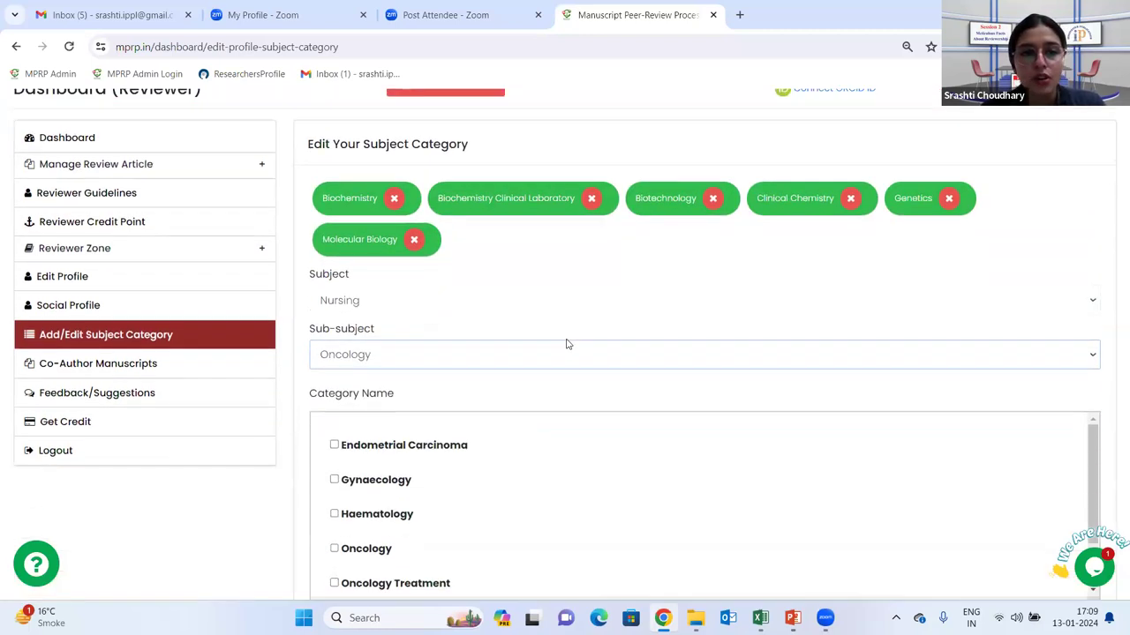
pyautogui.scroll(-1, 567, 345)
pyautogui.scroll(-1, 391, 428)
pyautogui.scroll(1, 410, 445)
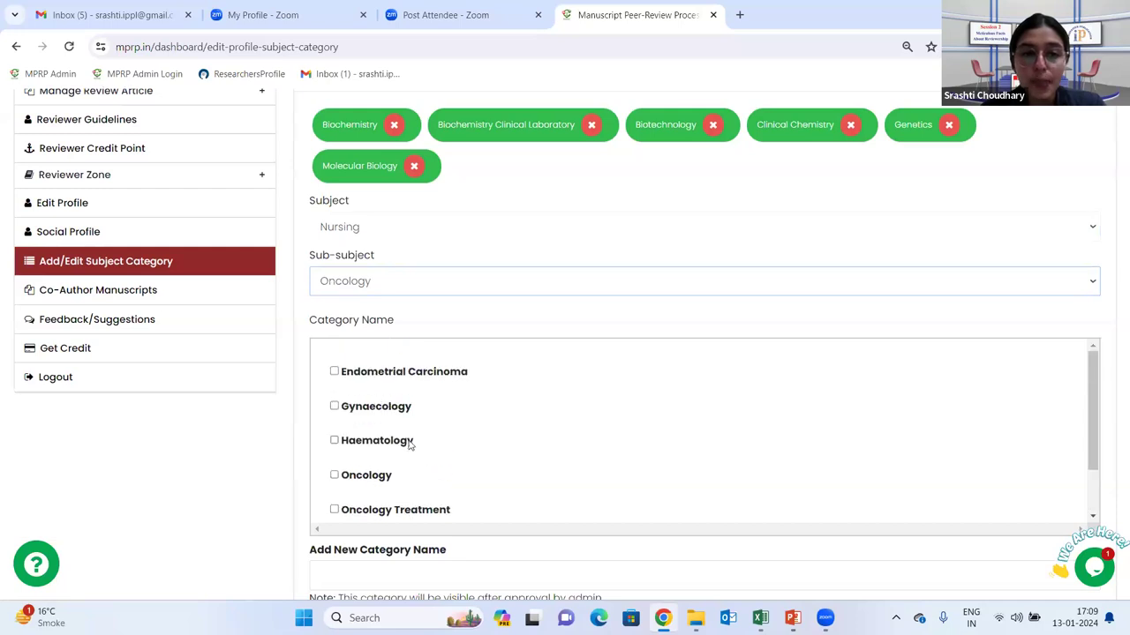
pyautogui.scroll(1, 411, 446)
pyautogui.scroll(-2, 441, 415)
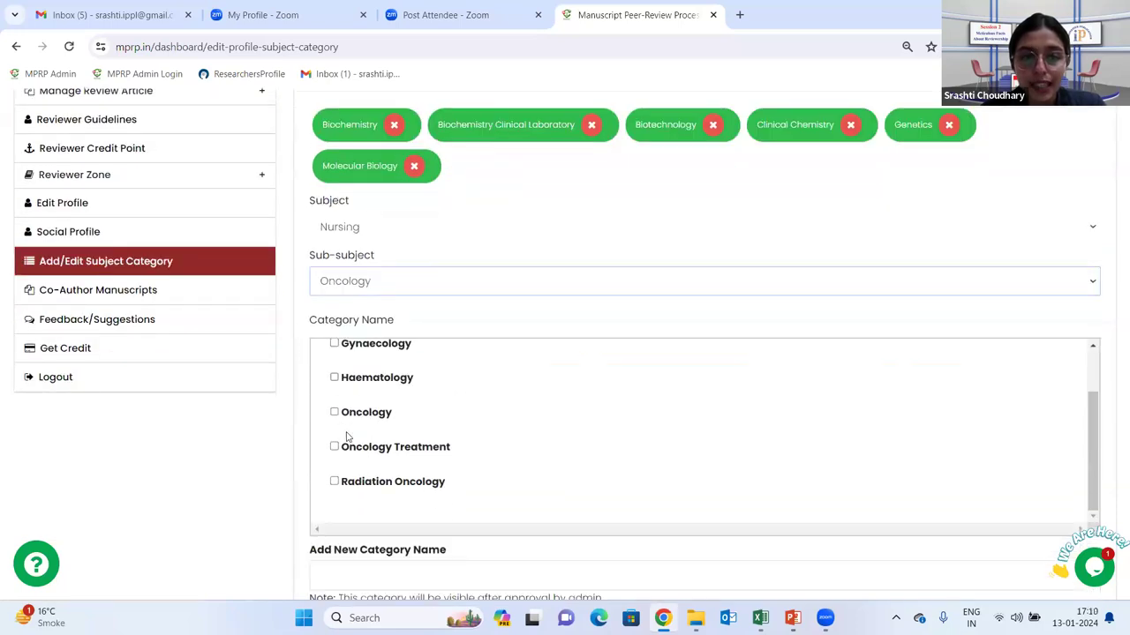
# Tick the Oncology category and save the subject category
pyautogui.click(335, 412)
pyautogui.scroll(-2, 354, 443)
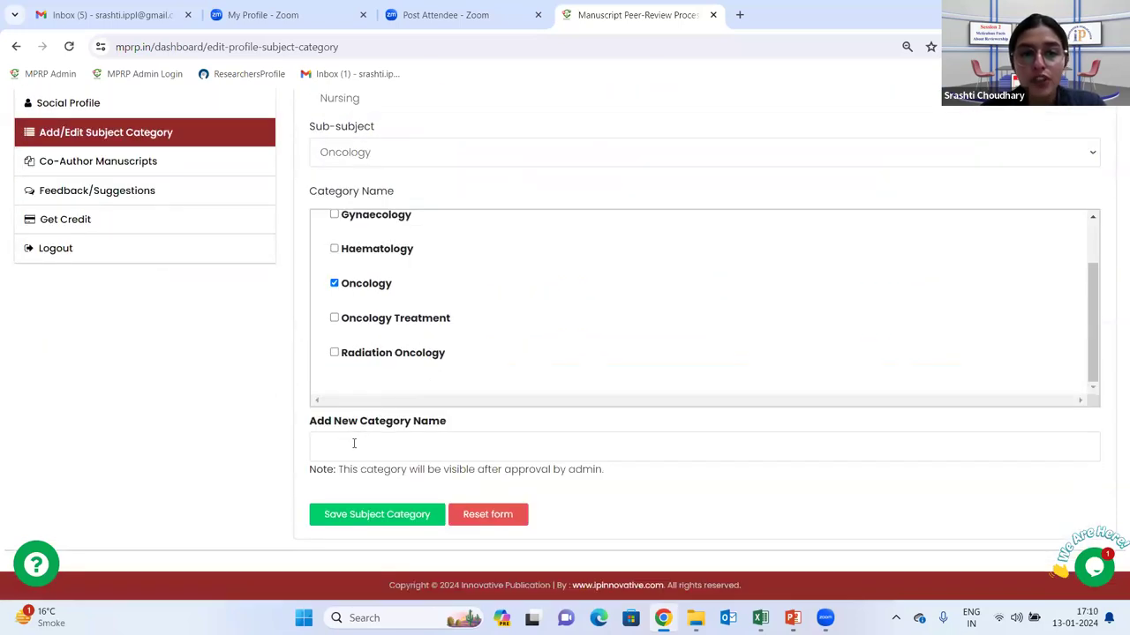
pyautogui.click(362, 449)
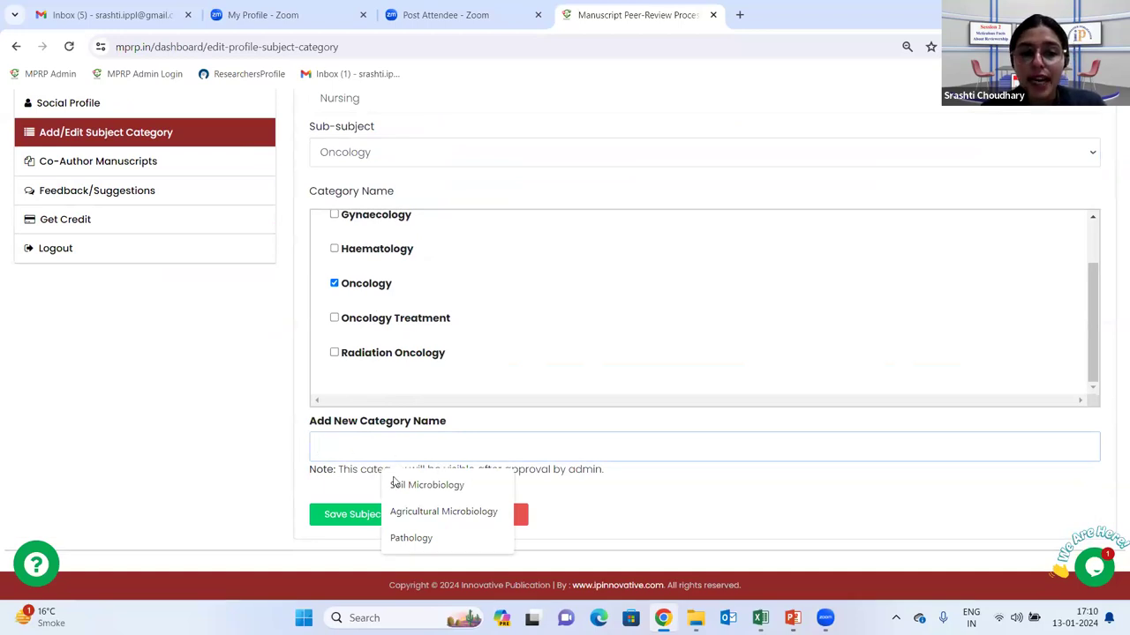
pyautogui.click(345, 519)
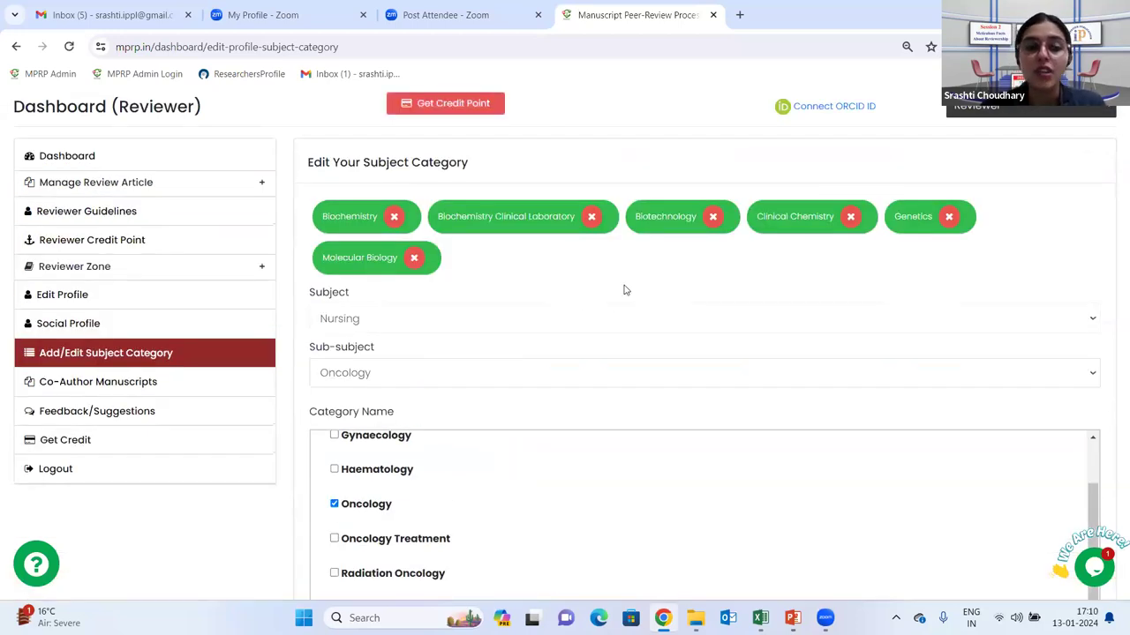
pyautogui.click(162, 253)
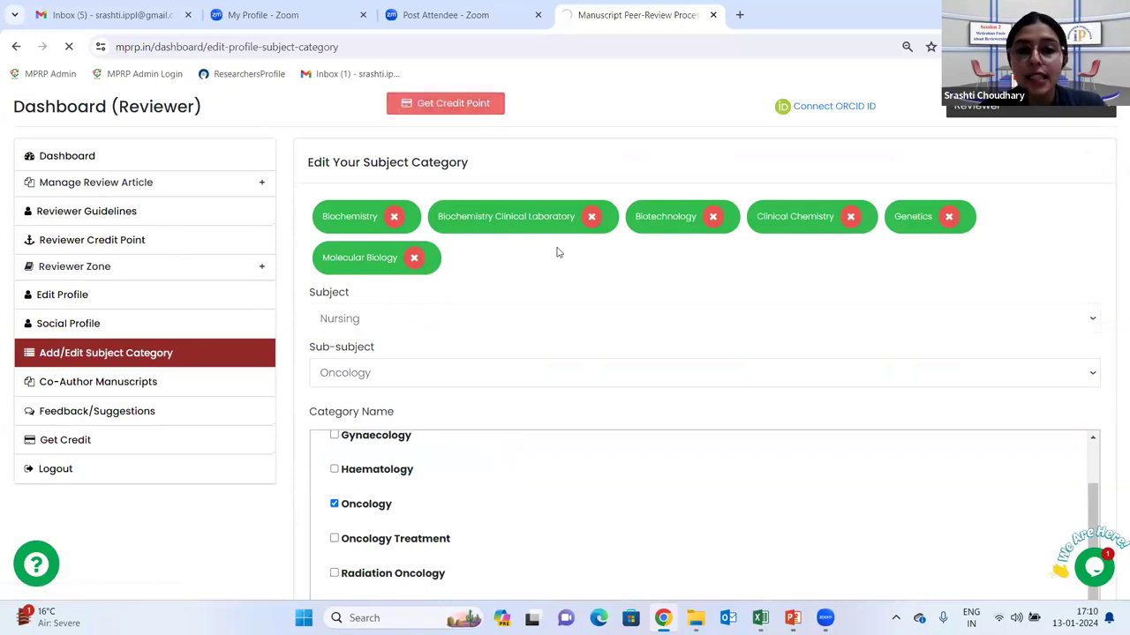
# Scroll through the 10 credited articles, then bring up the Reviewer Guidelines instructions page
pyautogui.scroll(-2, 474, 303)
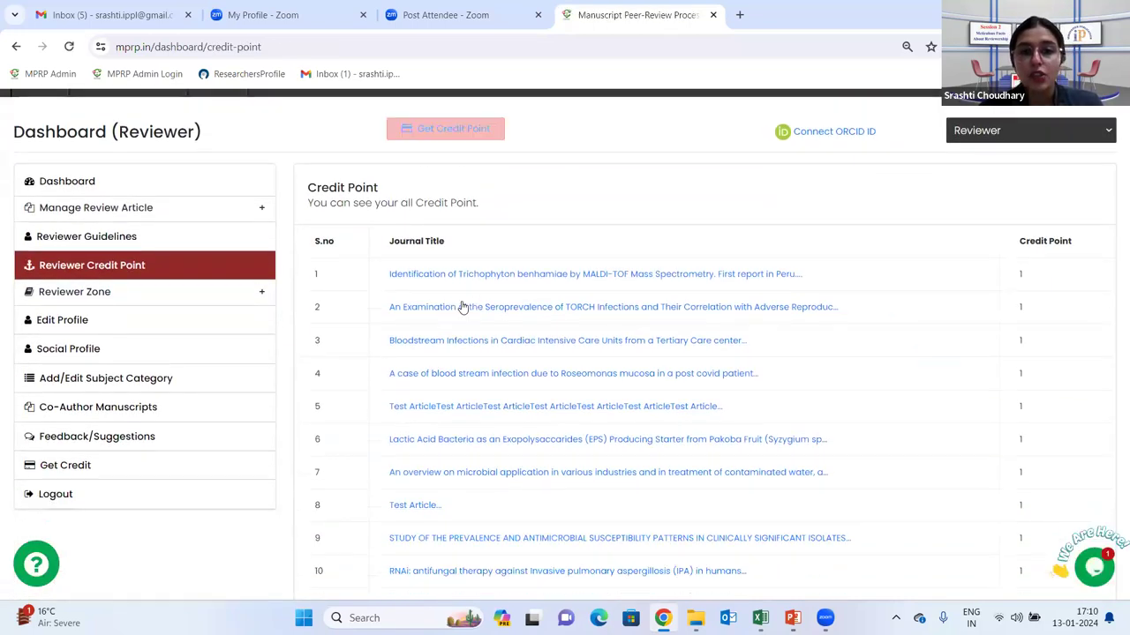
pyautogui.scroll(-1, 839, 265)
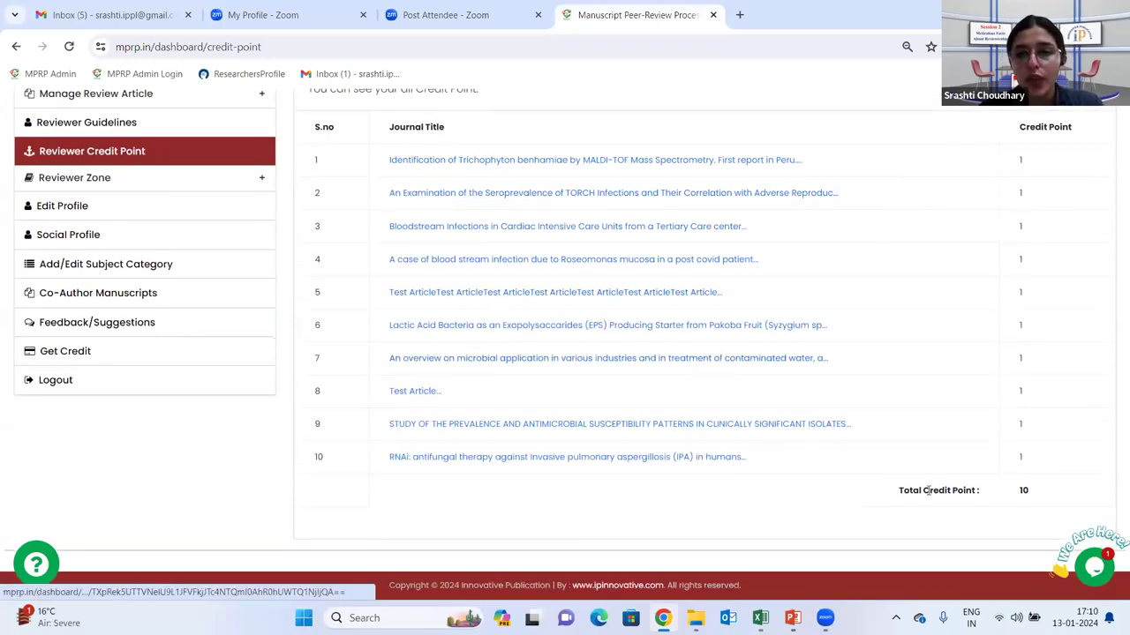
pyautogui.scroll(3, 159, 247)
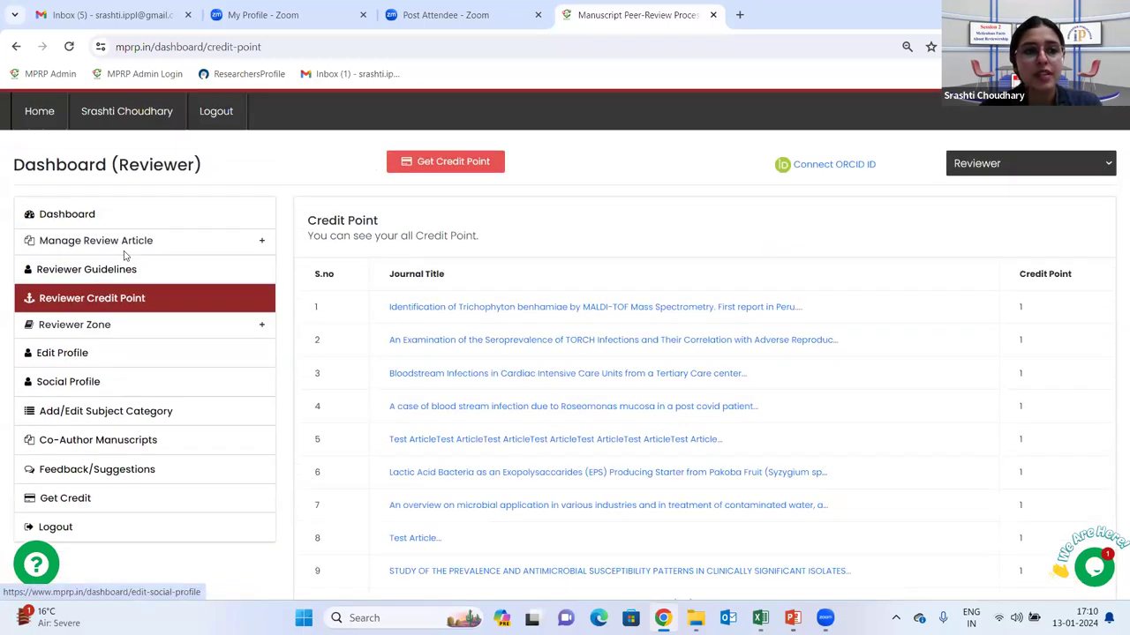
pyautogui.click(113, 272)
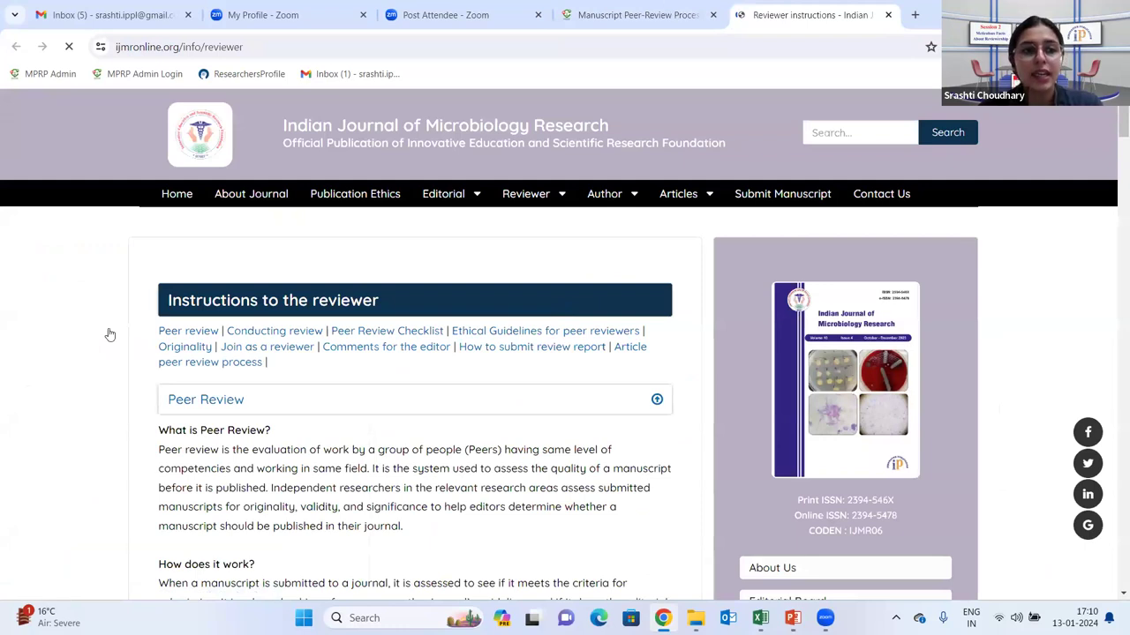
# Return to the MPRP tab and open Reviewer Zone's Reviewer Credit Points criteria page
pyautogui.hotkey('ctrl', 'shift', 'Tab')
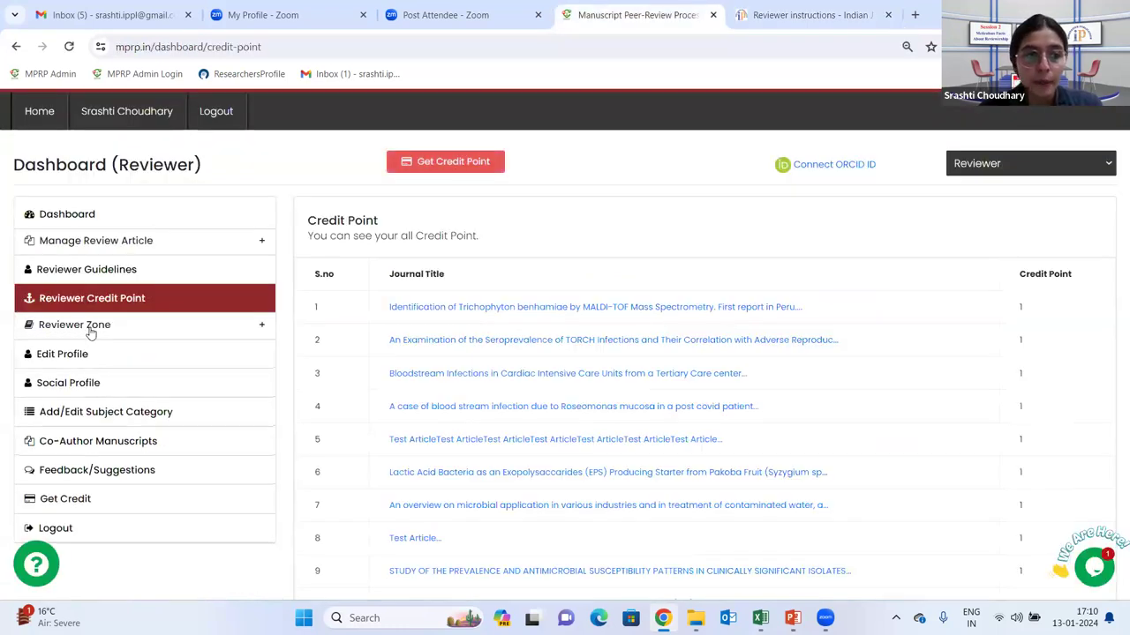
pyautogui.click(89, 328)
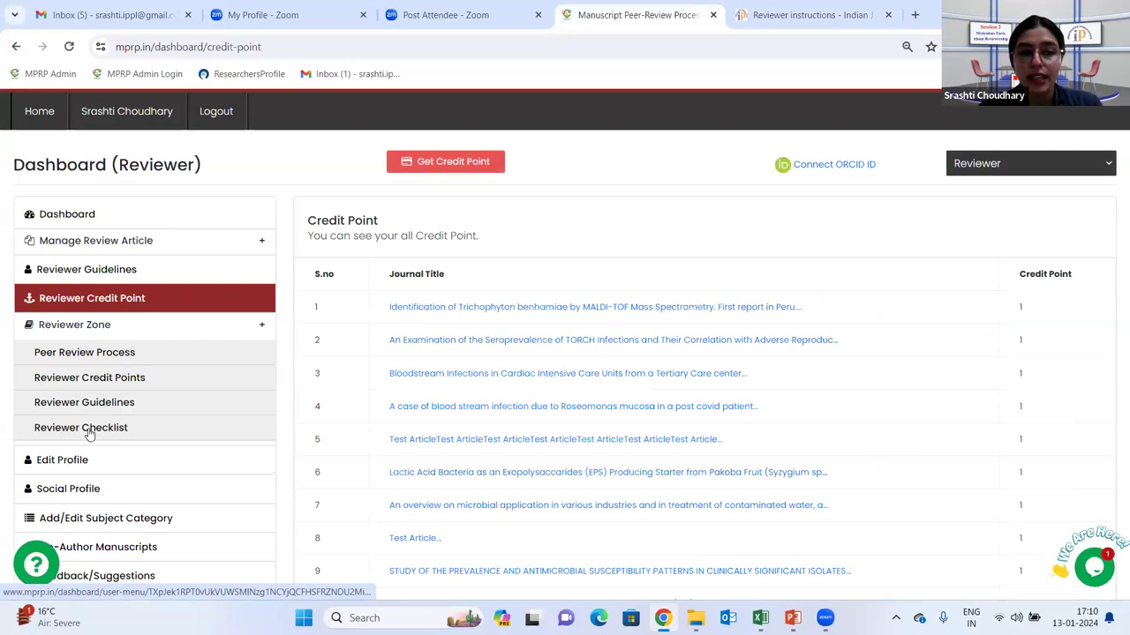
pyautogui.click(105, 382)
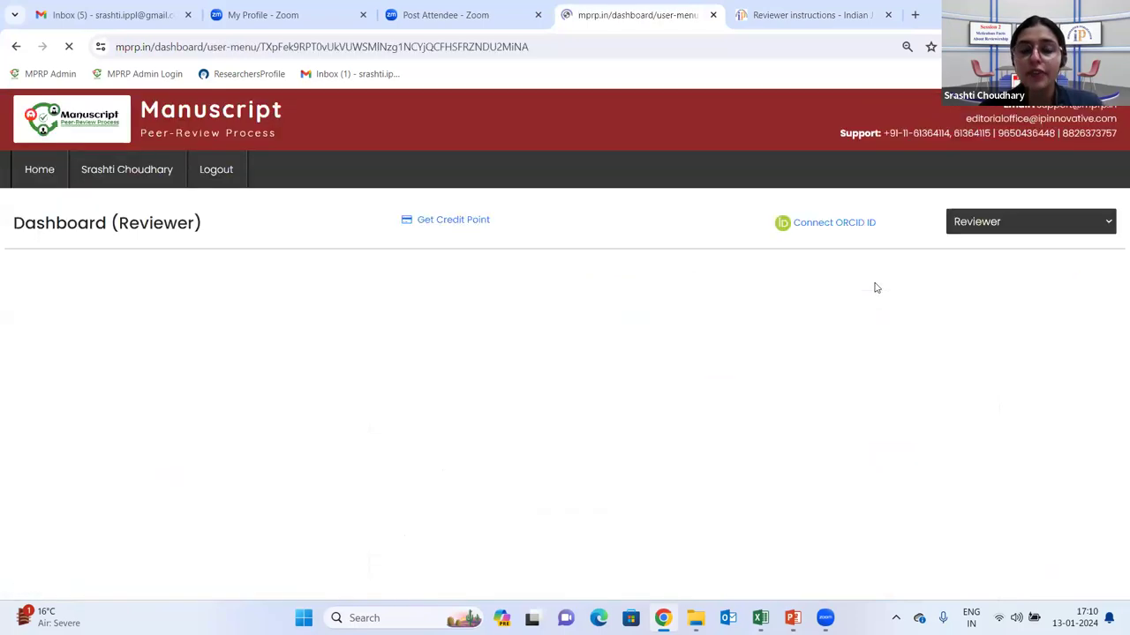
pyautogui.scroll(-1, 553, 426)
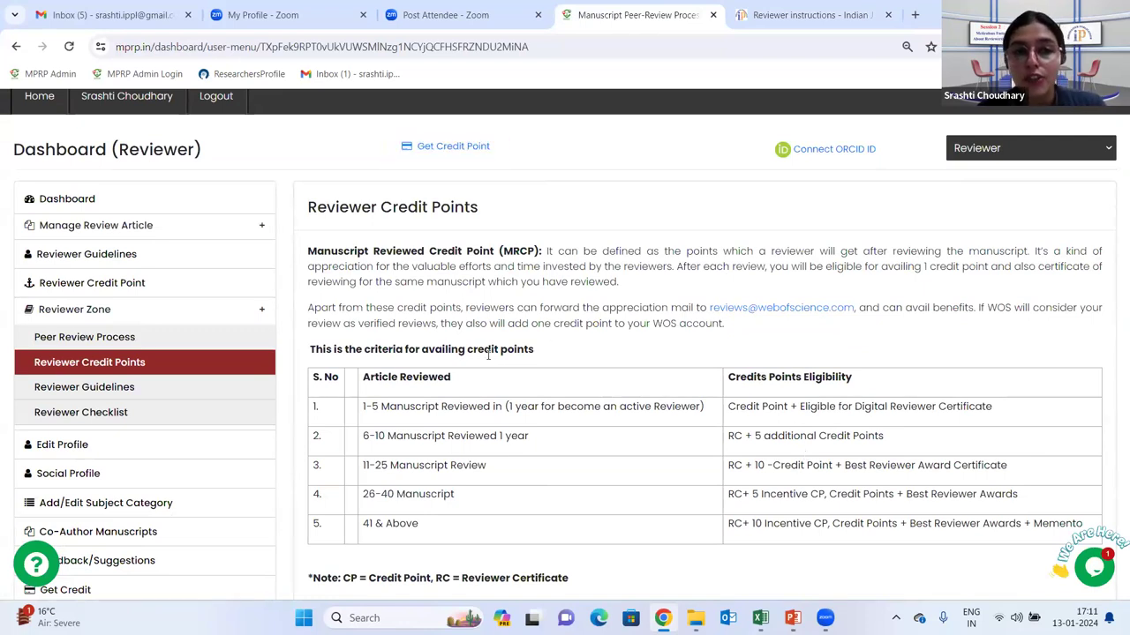
pyautogui.scroll(1, 566, 388)
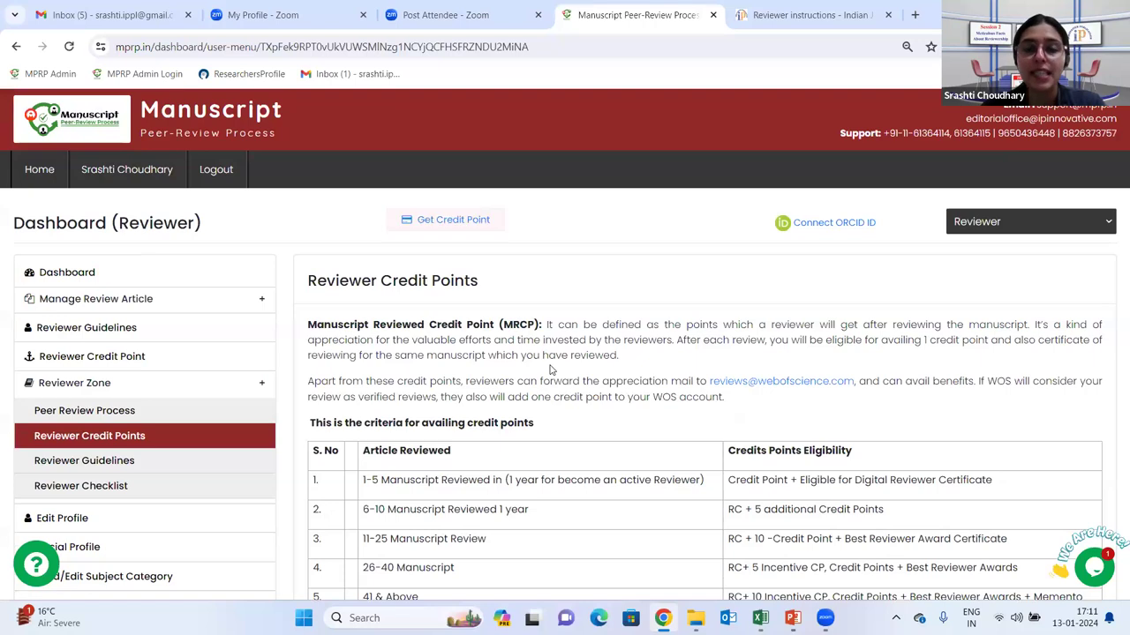